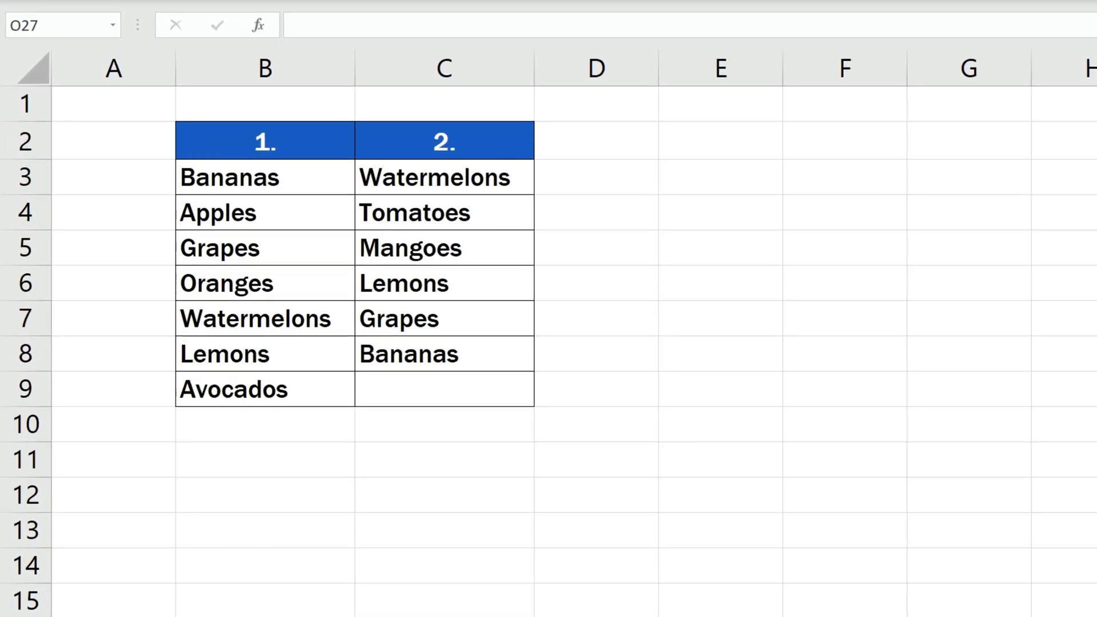
# - Select both fruit columns B3:C9 and preview Duplicate Values highlighting on them
pyautogui.click(327, 189)
pyautogui.moveTo(394, 276); pyautogui.dragTo(436, 384)
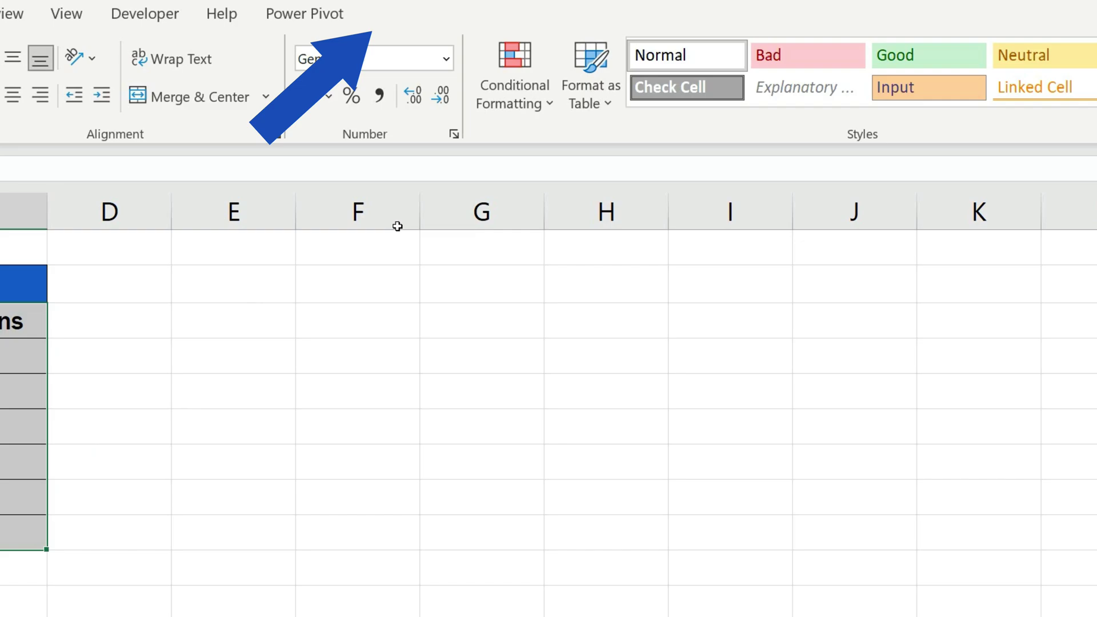
pyautogui.click(474, 69)
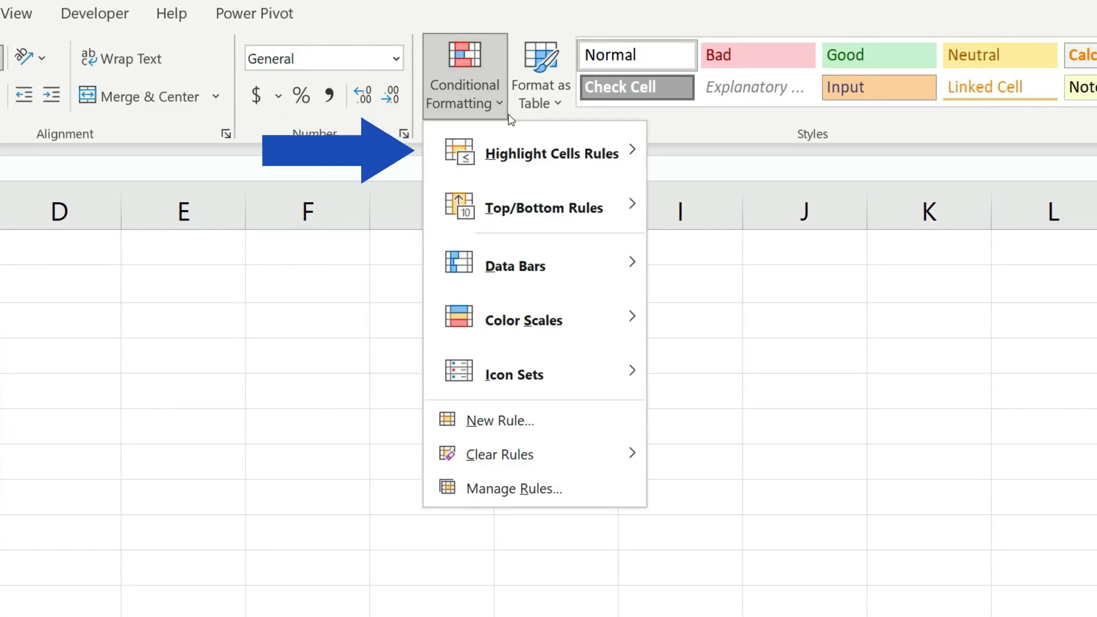
pyautogui.moveTo(551, 153)
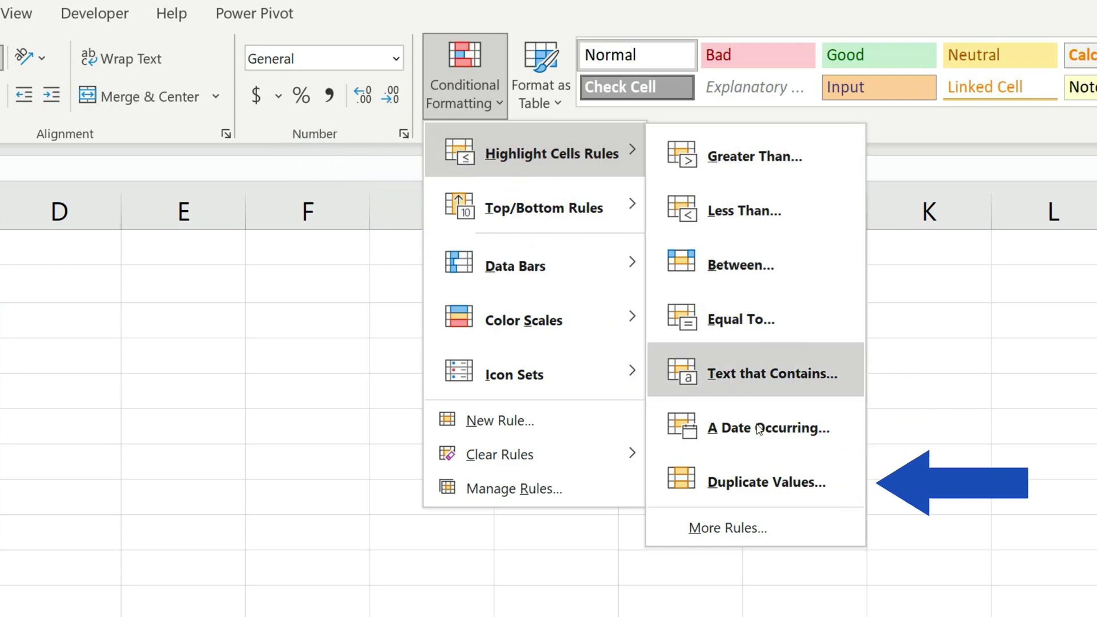
pyautogui.click(800, 479)
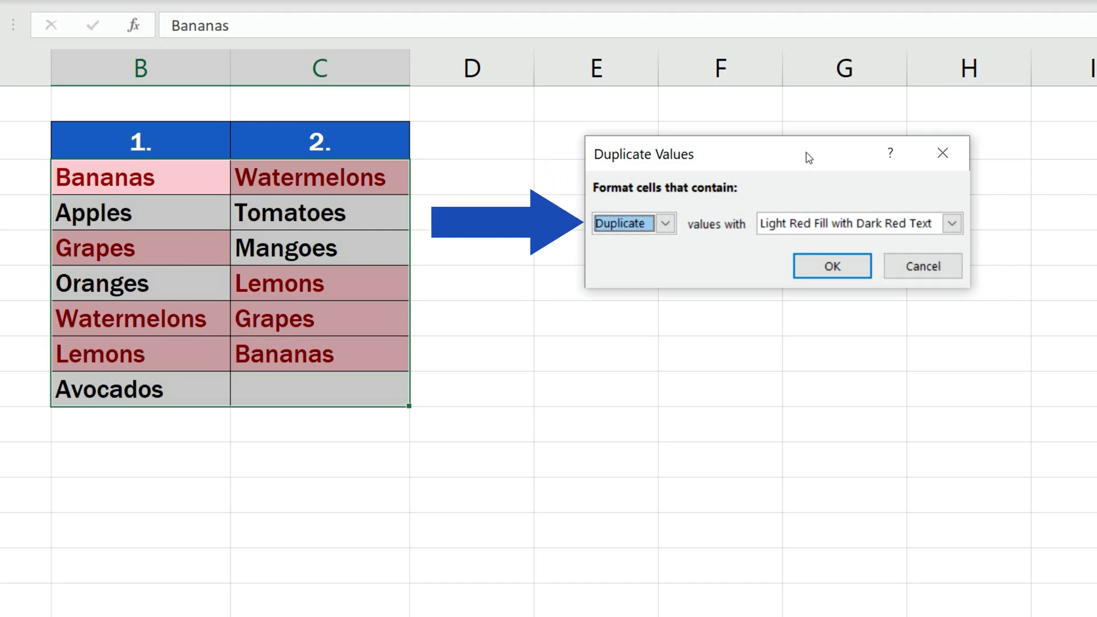
# - Apply a Unique rule with Yellow Fill and Dark Yellow Text to Apples, Oranges, Avocados, Tomatoes and Mangoes
pyautogui.click(666, 225)
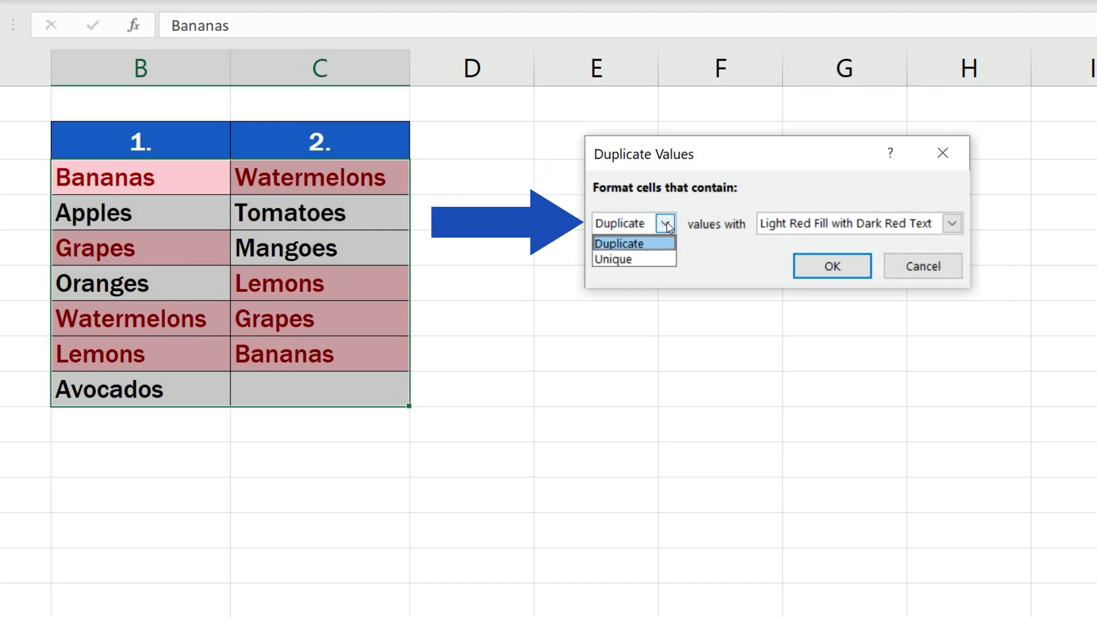
pyautogui.click(655, 260)
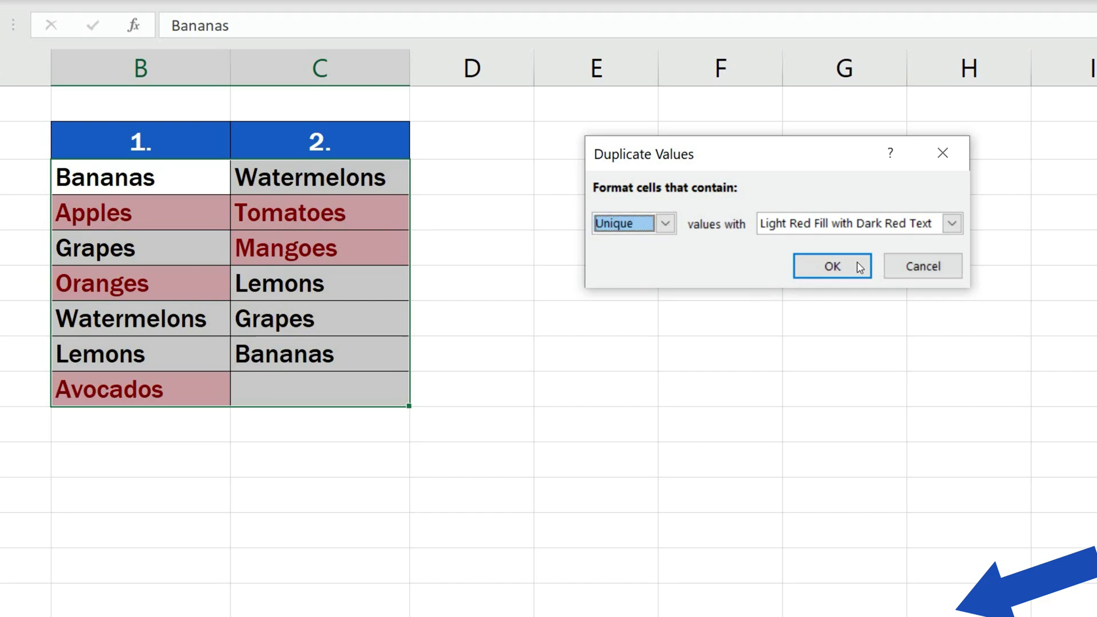
pyautogui.click(952, 224)
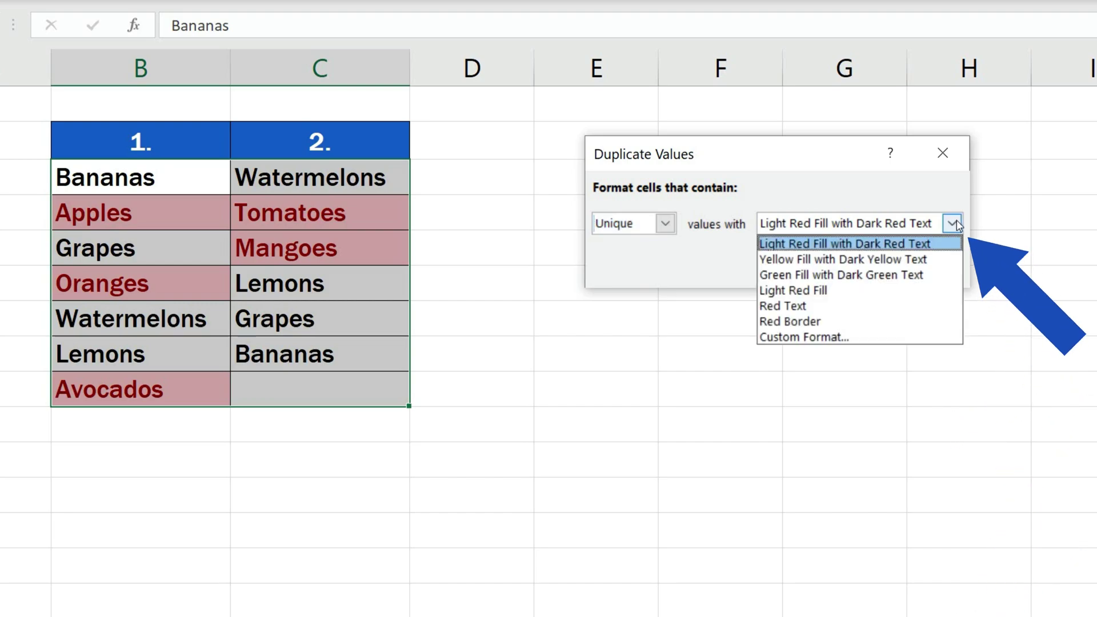
pyautogui.click(940, 260)
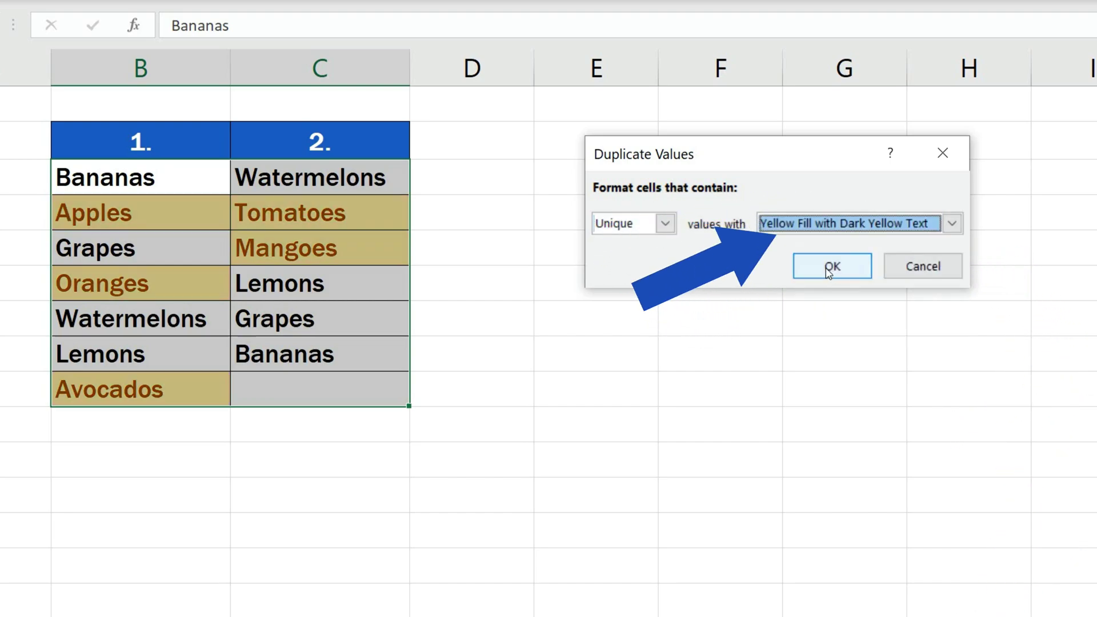
pyautogui.click(817, 264)
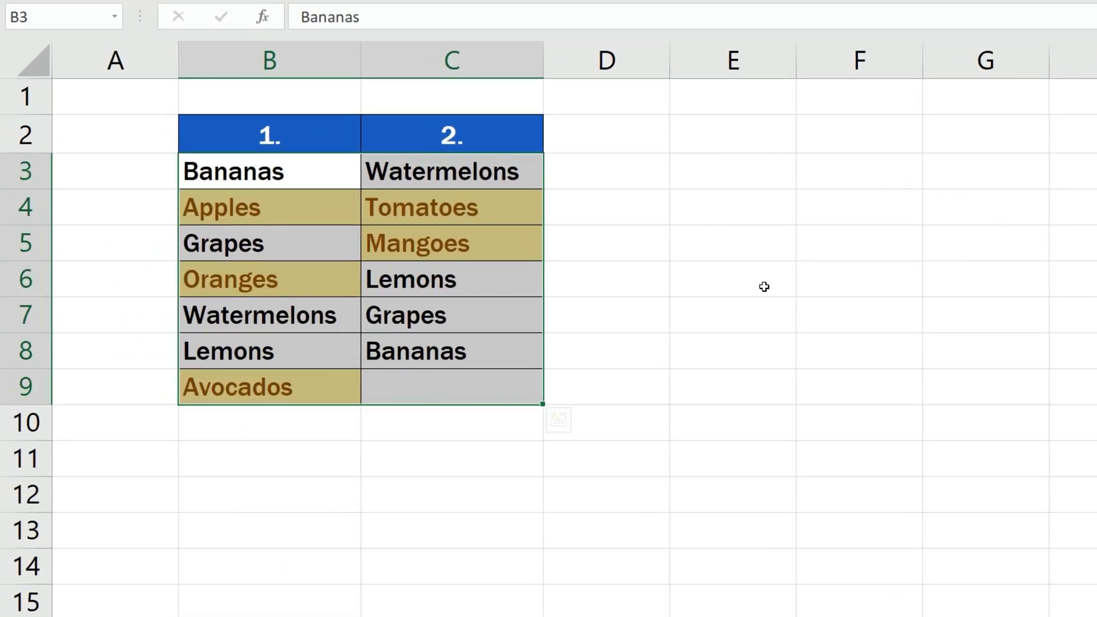
pyautogui.click(764, 287)
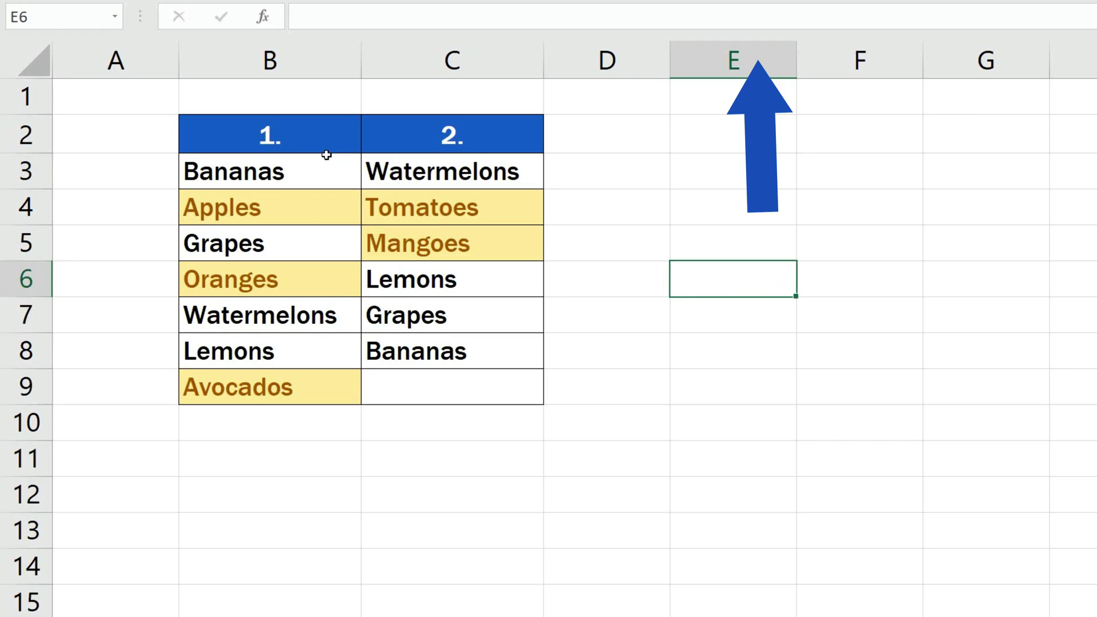
# - Select B2:C9 with headers and switch on Filter from Sort & Filter
pyautogui.moveTo(269, 134); pyautogui.dragTo(477, 381)
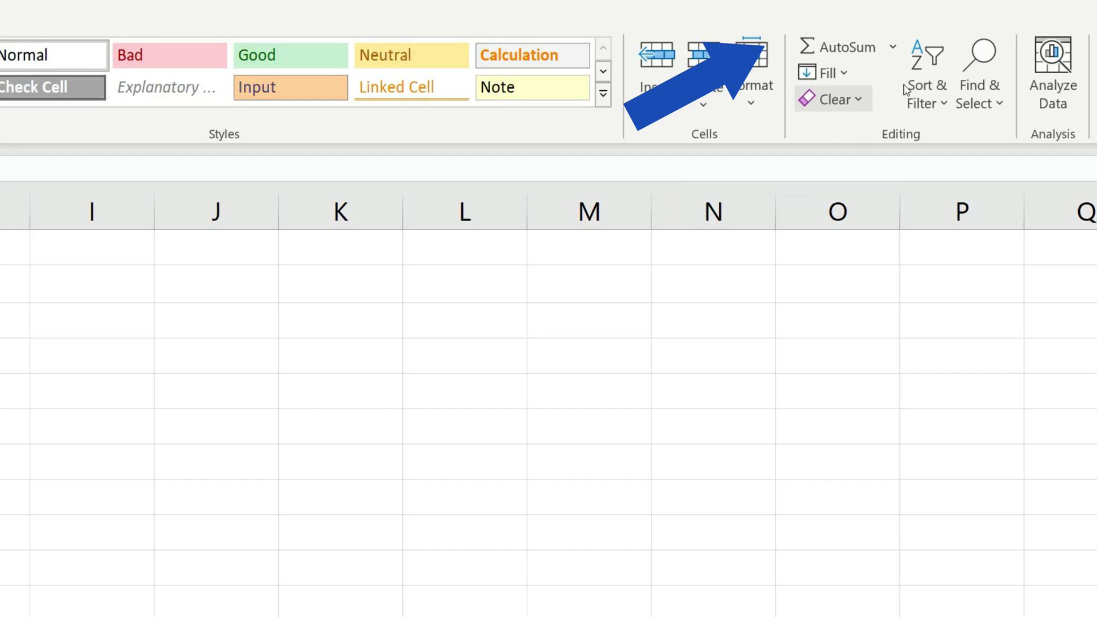
pyautogui.click(903, 89)
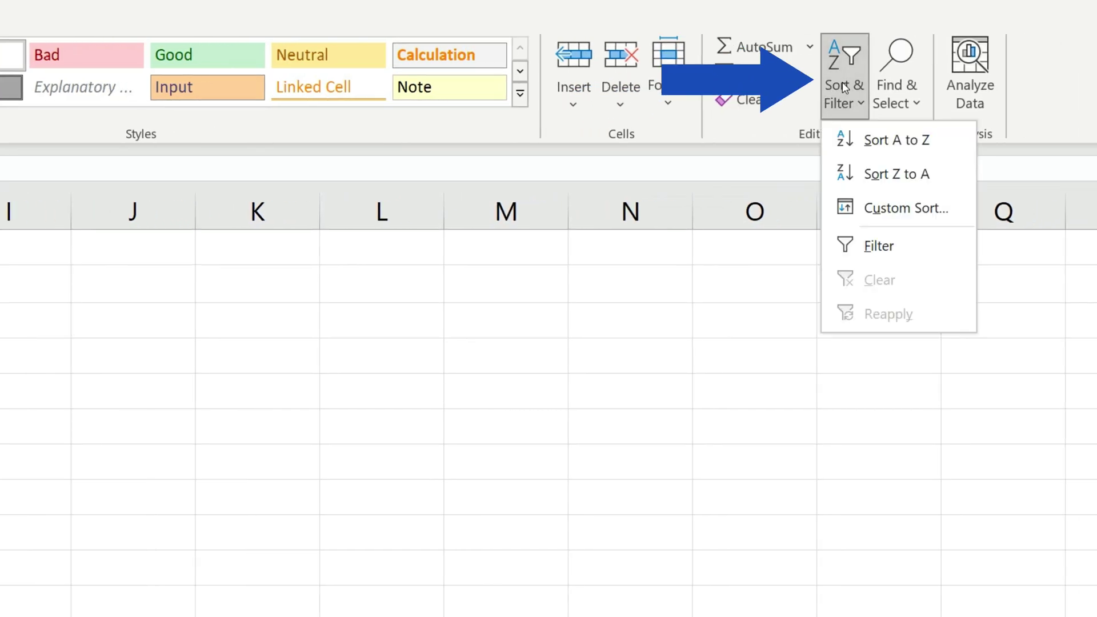
pyautogui.click(880, 246)
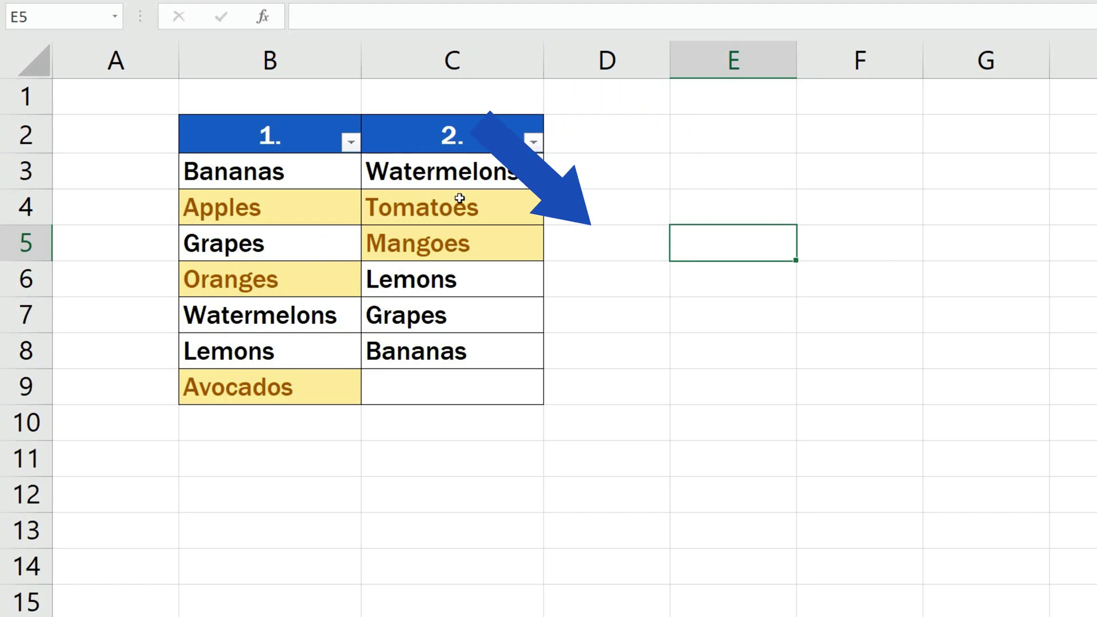
# - Filter column B by yellow, then by No Fill, leaving Bananas, Grapes, Watermelons and Lemons
pyautogui.click(350, 141)
pyautogui.moveTo(205, 338)
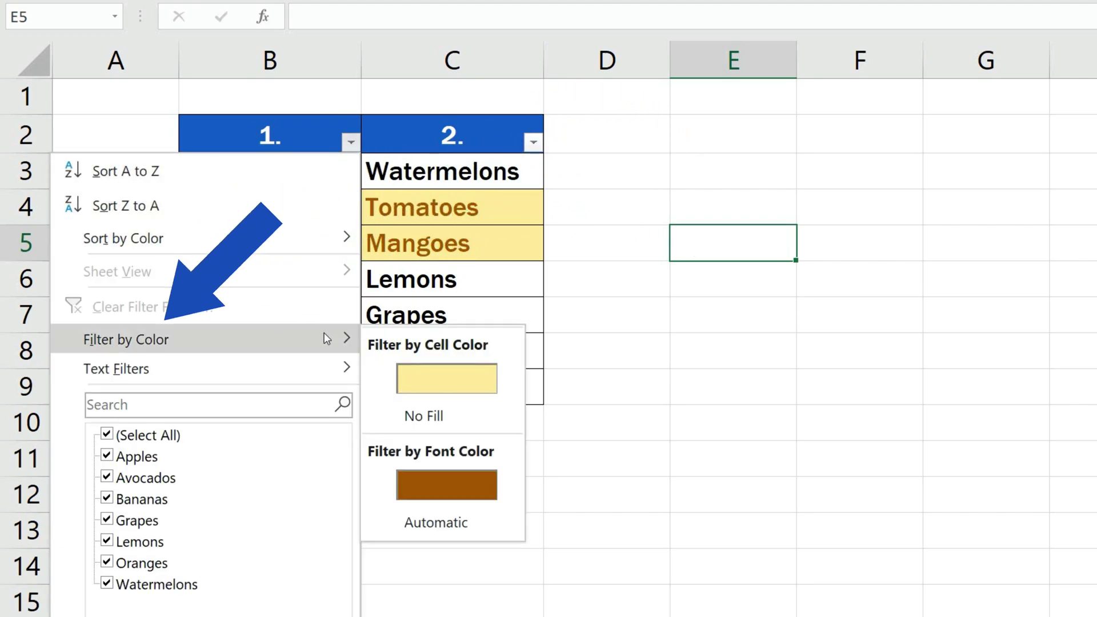
pyautogui.click(458, 381)
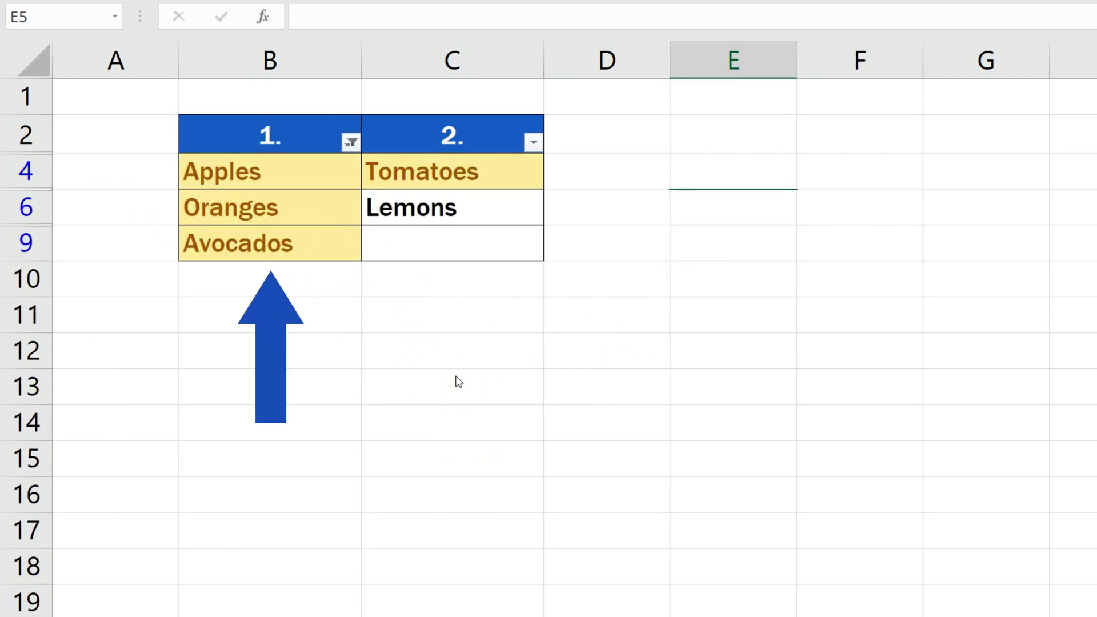
pyautogui.click(351, 142)
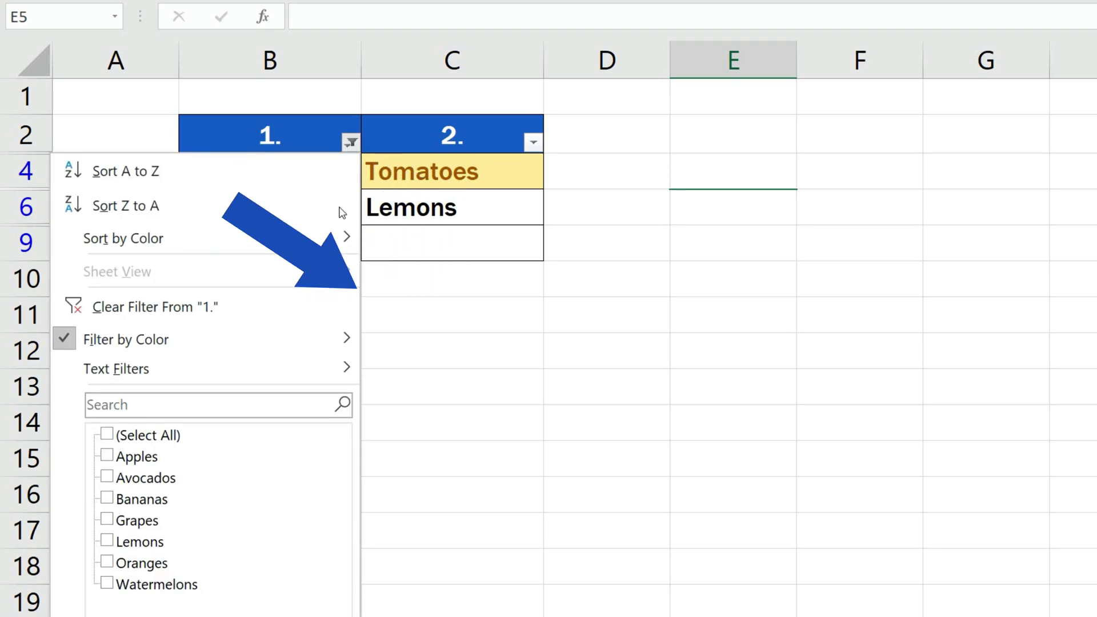
pyautogui.moveTo(206, 339)
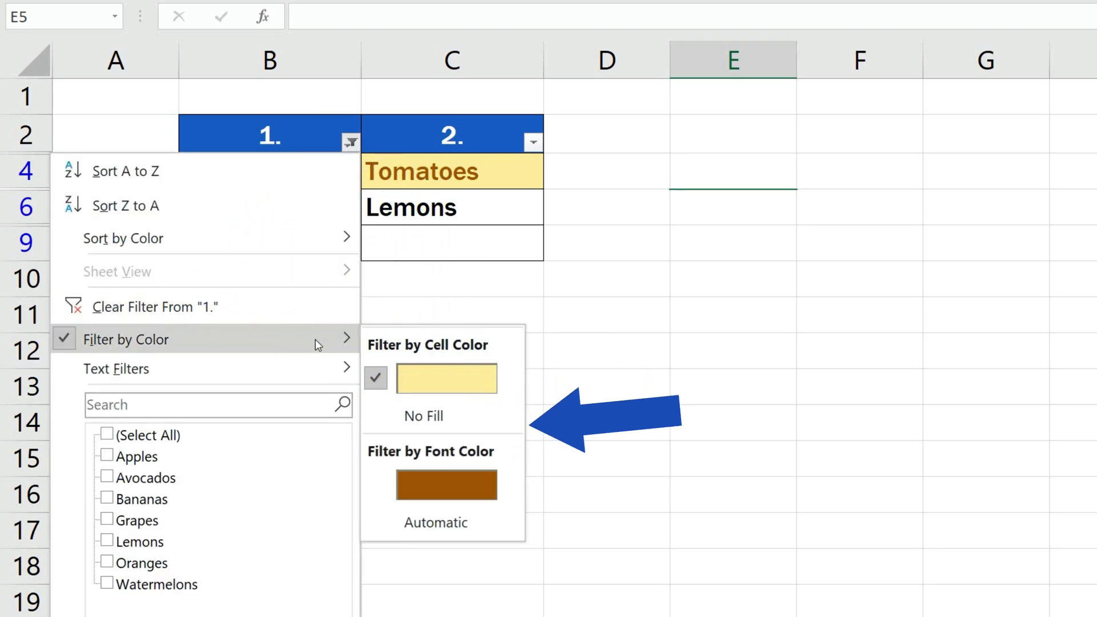
pyautogui.click(454, 417)
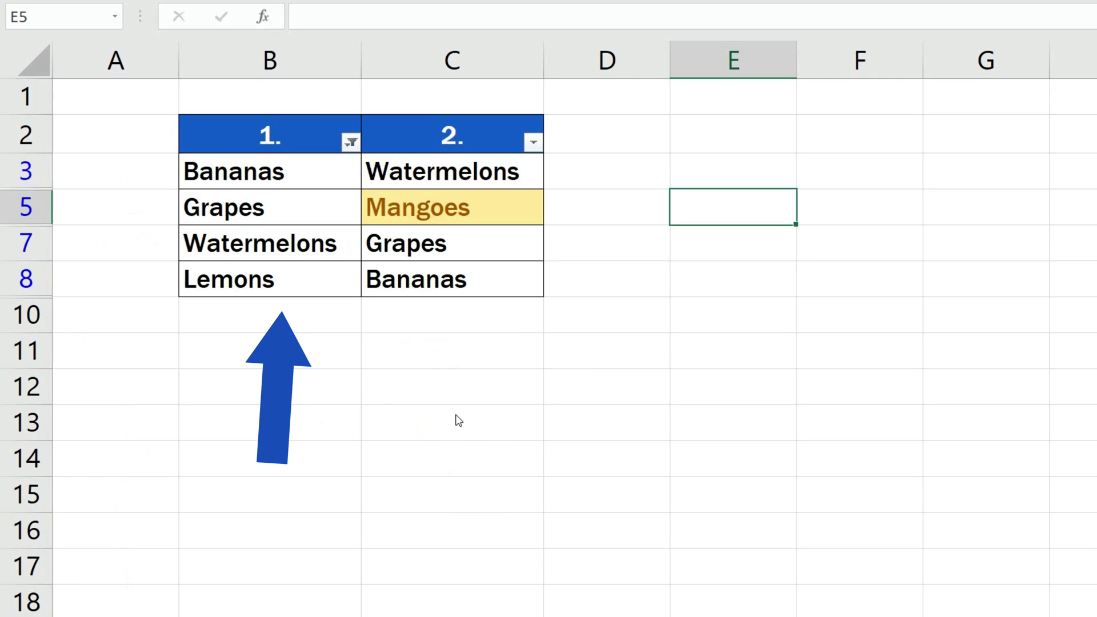
# - Clear the column B colour filter so all fruit rows reappear
pyautogui.click(350, 142)
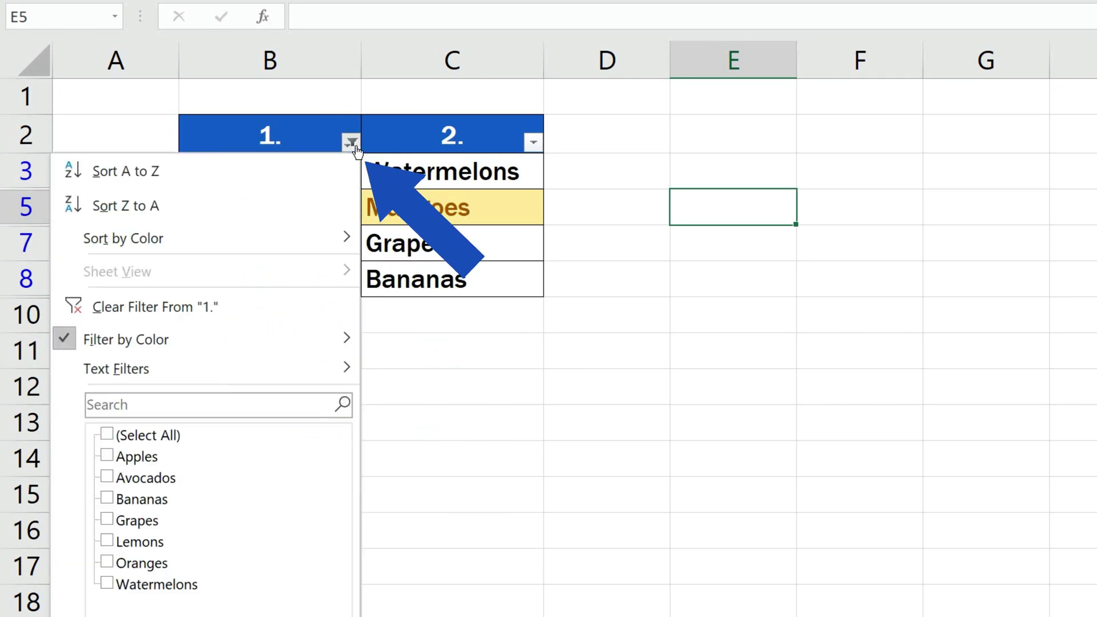
pyautogui.click(293, 310)
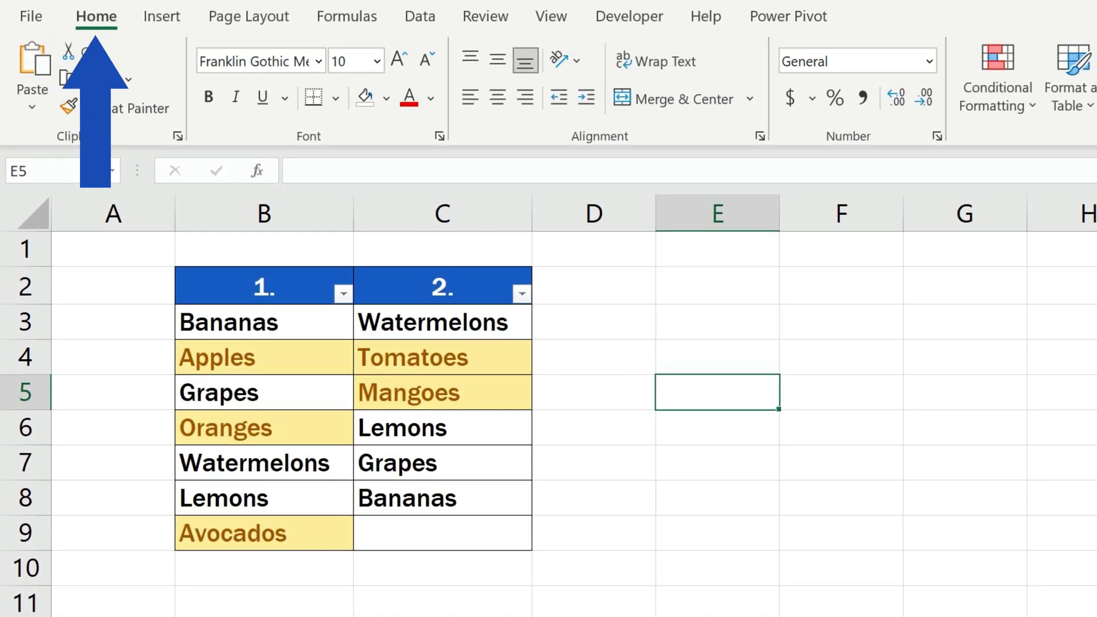
# - Toggle Filter off in Sort & Filter, removing the header filter arrows
pyautogui.click(868, 87)
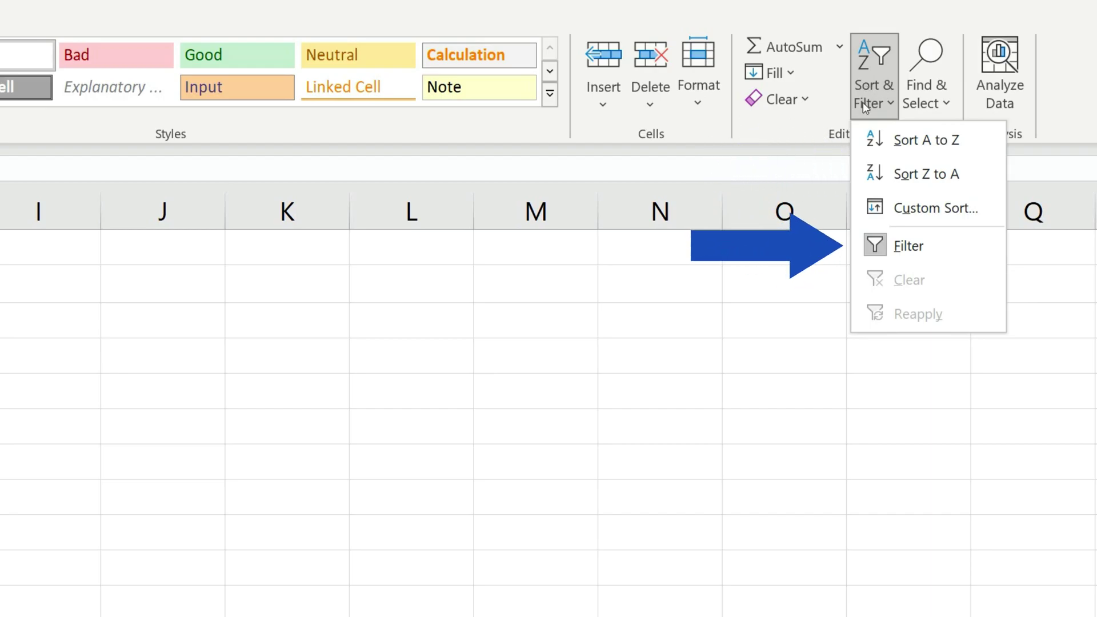
pyautogui.click(894, 245)
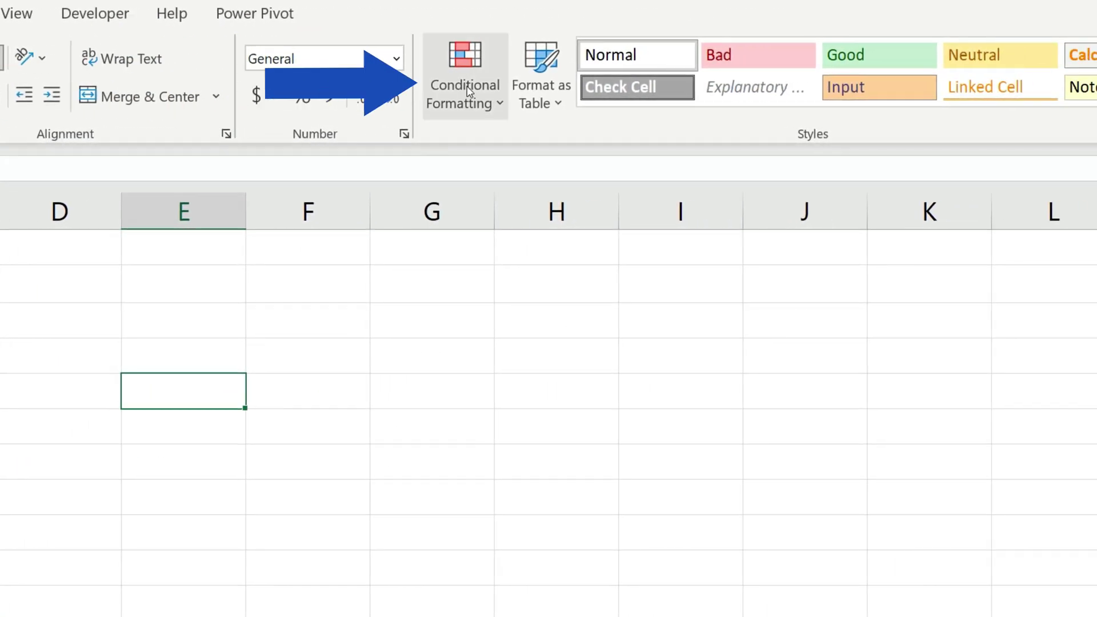
# - Clear conditional formatting rules from the entire sheet, removing the yellow highlights
pyautogui.click(466, 84)
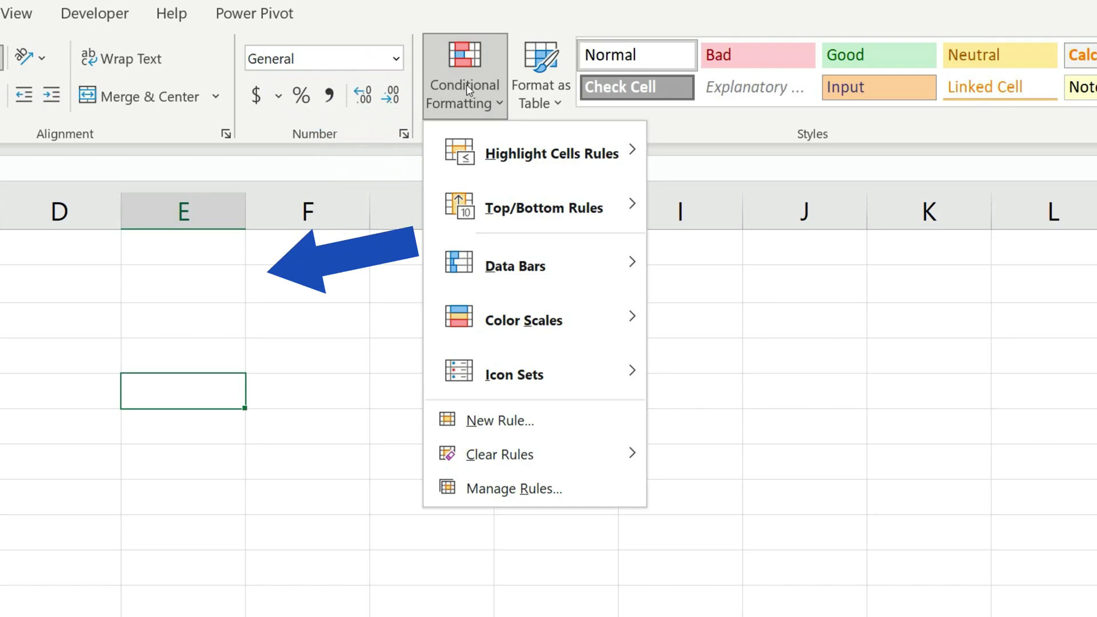
pyautogui.moveTo(531, 454)
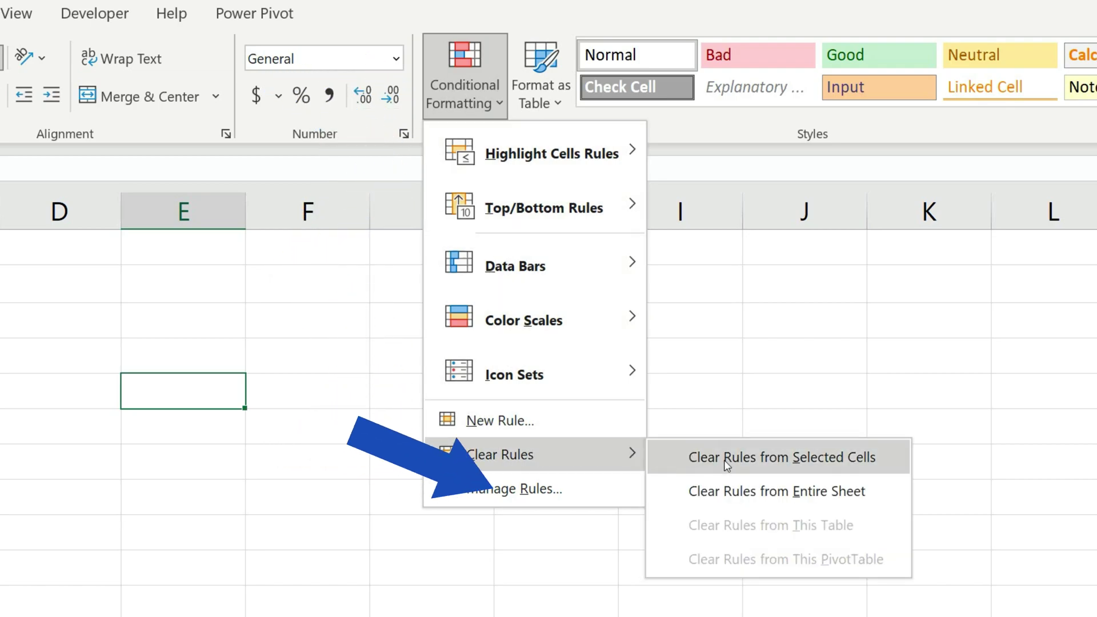
pyautogui.click(788, 493)
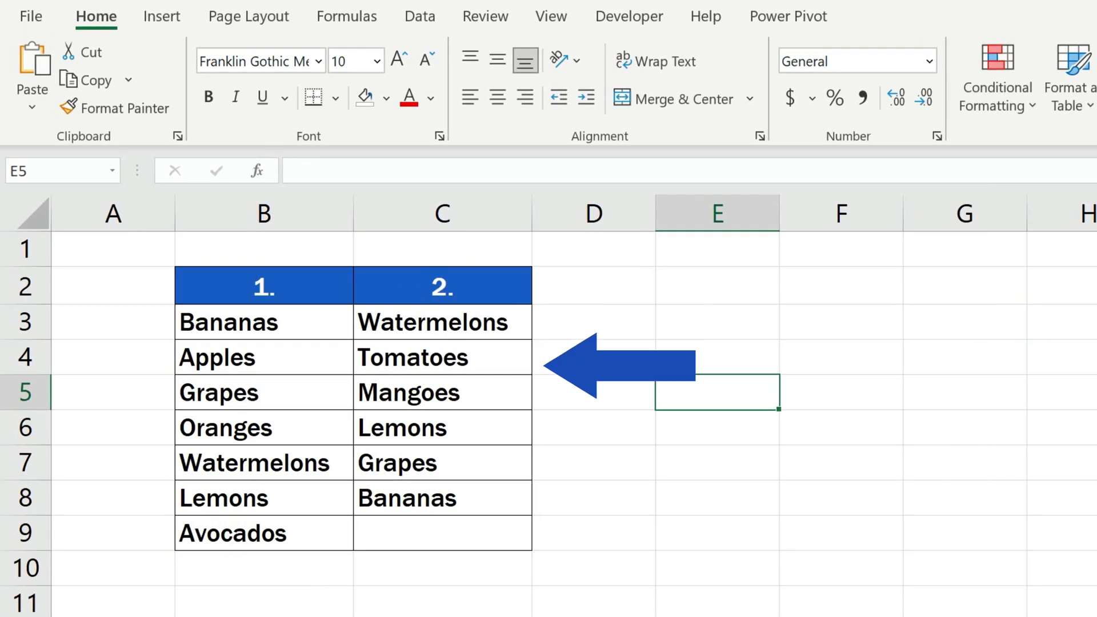